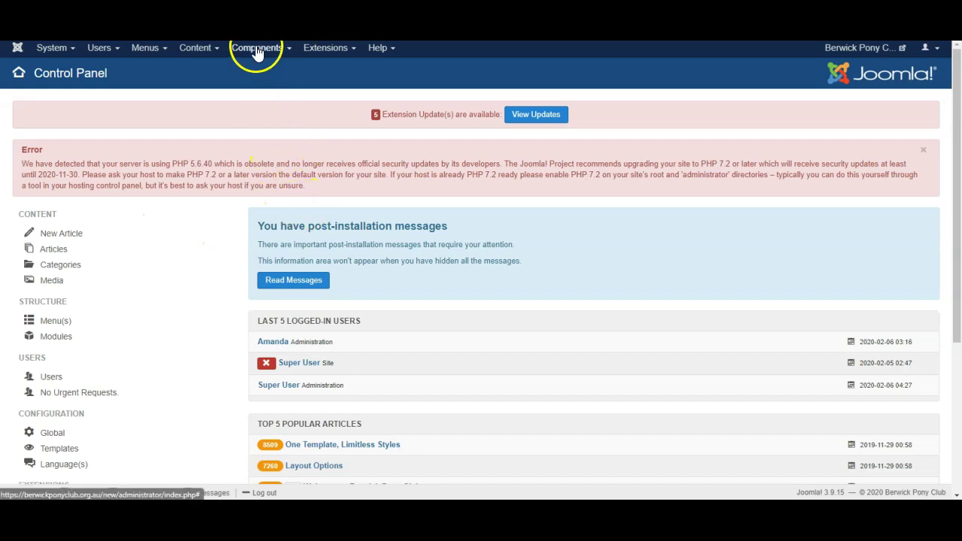
# Open the Components menu to reveal DPCalendar and its submenu.
pyautogui.click(255, 48)
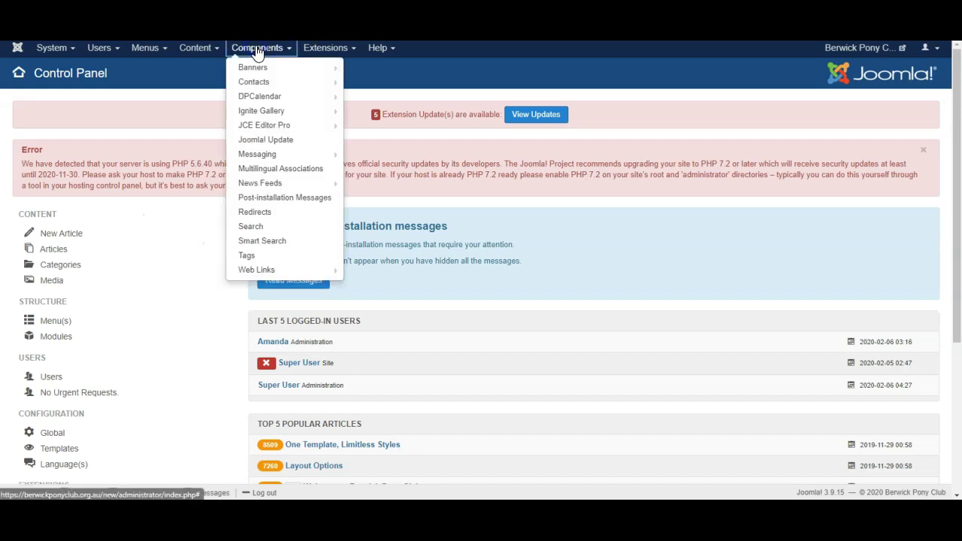
# Open DPCalendar, confirm 10 Smiths Lane is the only saved location, and return to its control panel.
pyautogui.click(269, 98)
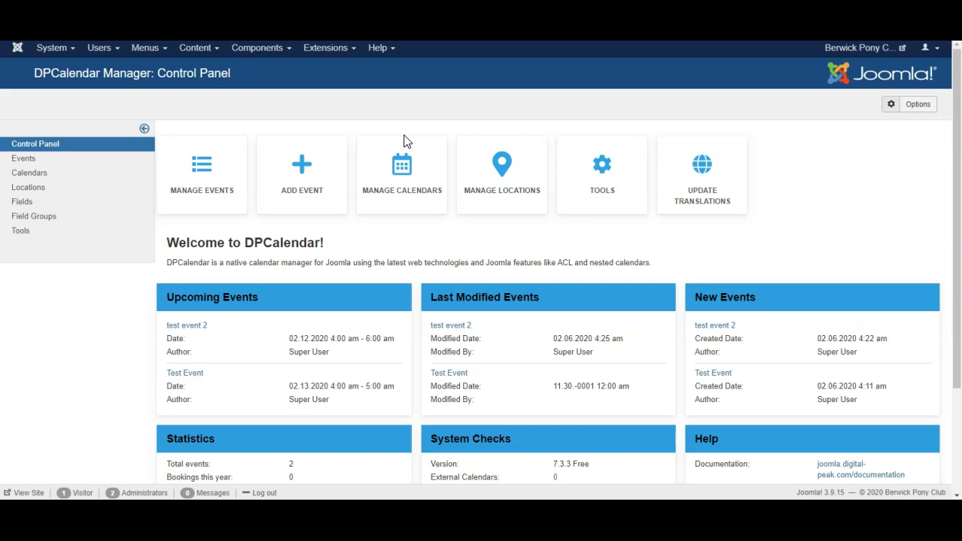
pyautogui.click(508, 175)
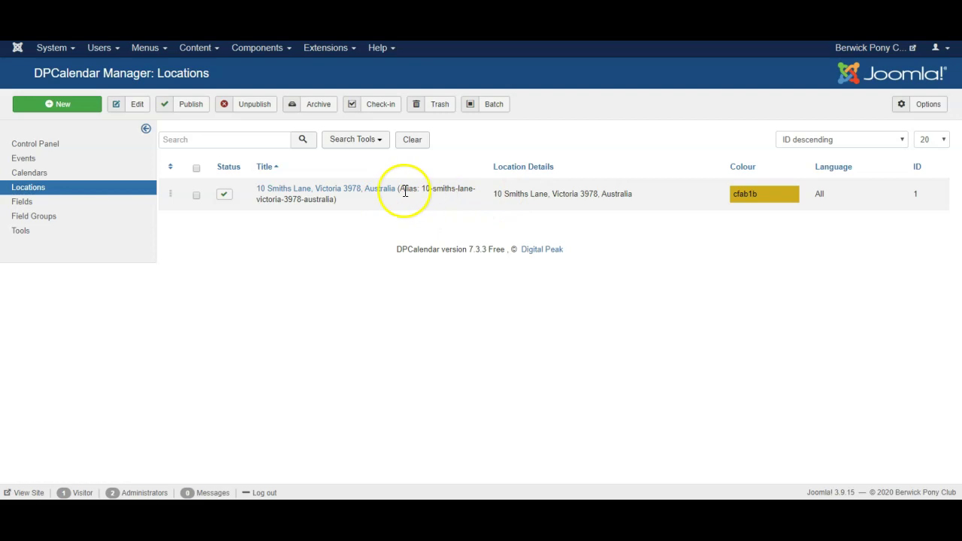
pyautogui.click(50, 144)
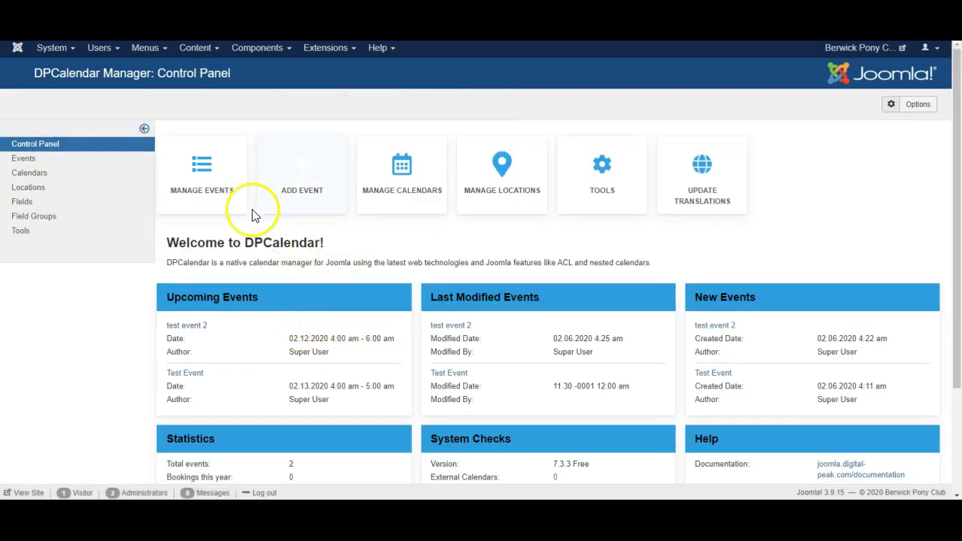
# Start a new event from DPCalendar's events list.
pyautogui.click(206, 164)
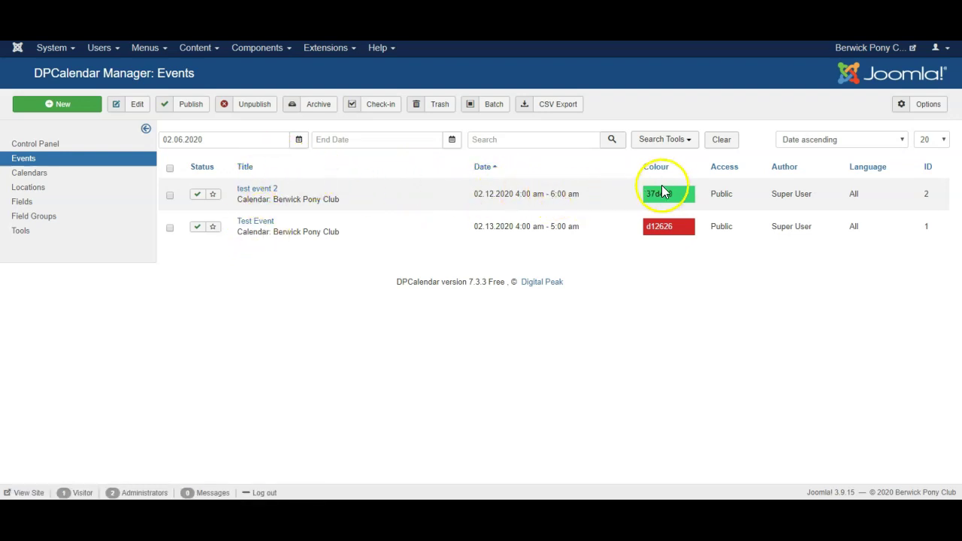
pyautogui.click(78, 111)
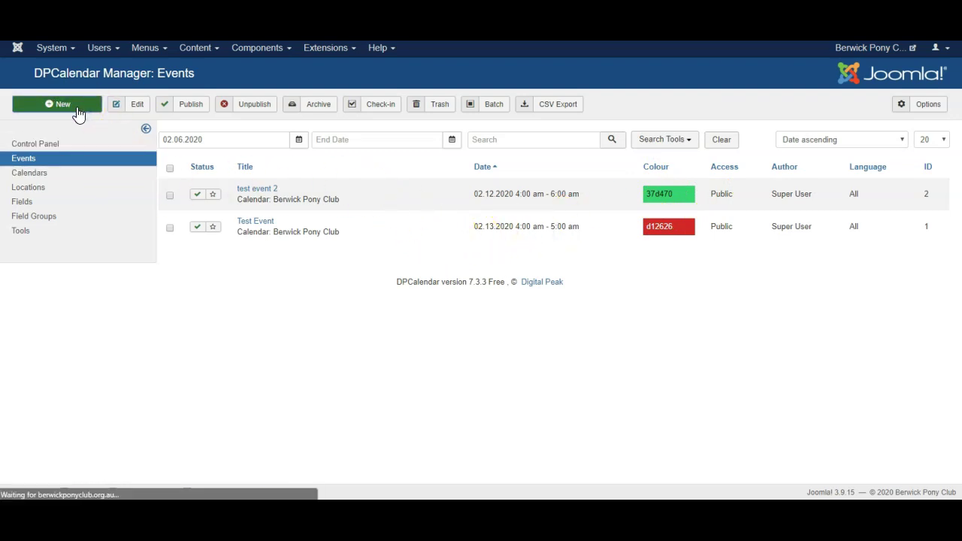
# Title the event 'test event 3' and set its colour to blue #5466f0.
pyautogui.click(43, 142)
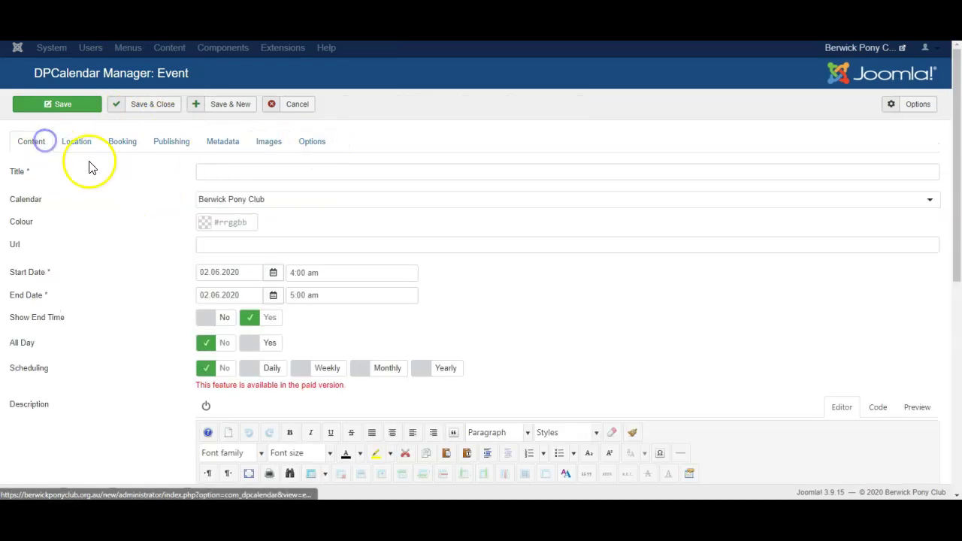
pyautogui.click(276, 171)
pyautogui.write('test event 3')
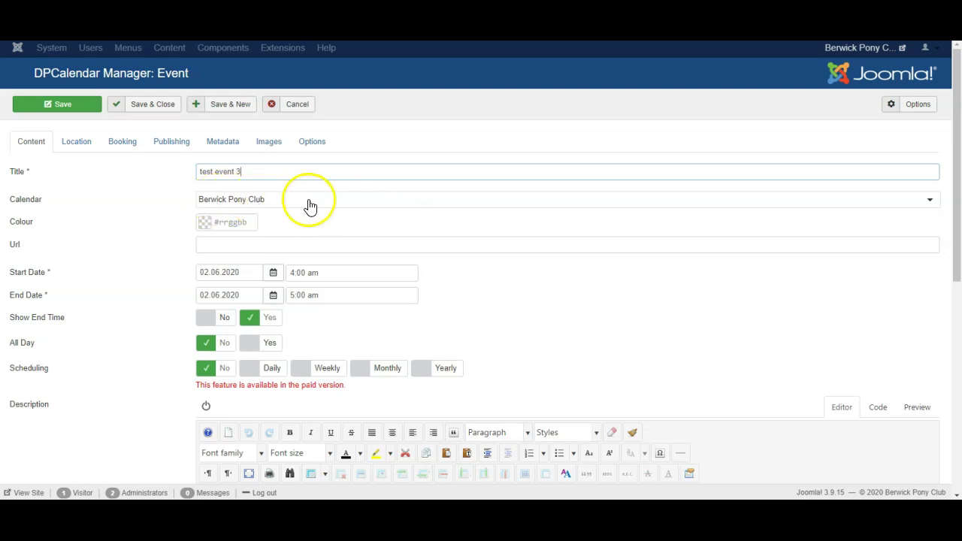
pyautogui.click(209, 222)
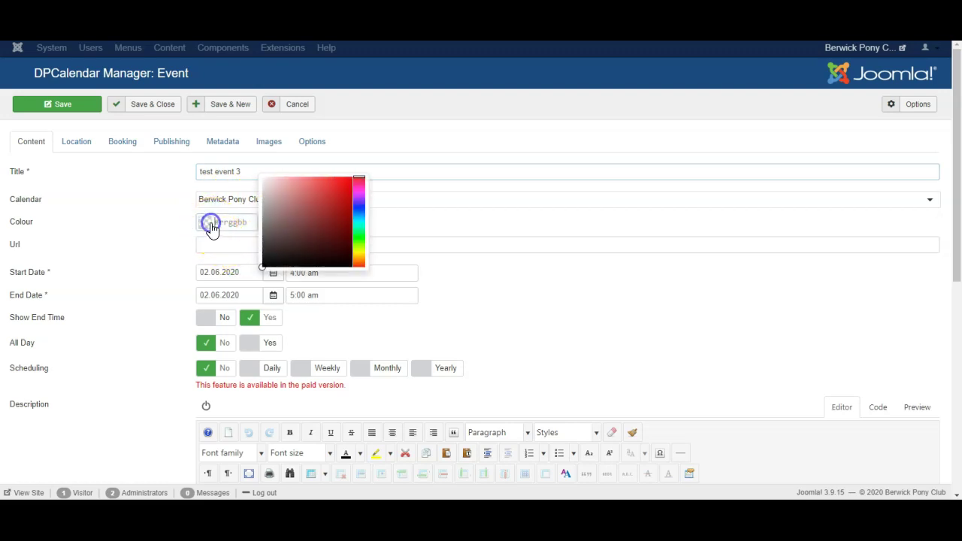
pyautogui.click(359, 208)
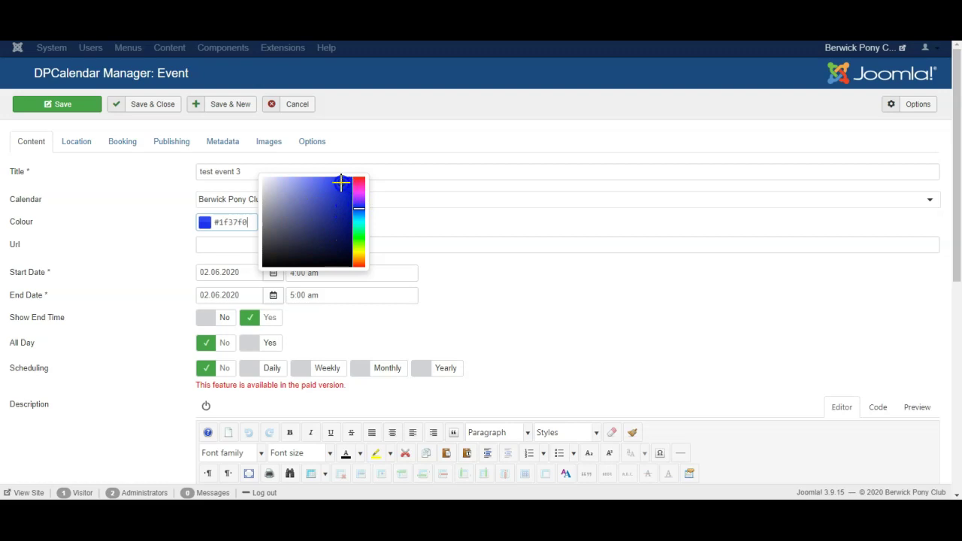
pyautogui.click(406, 217)
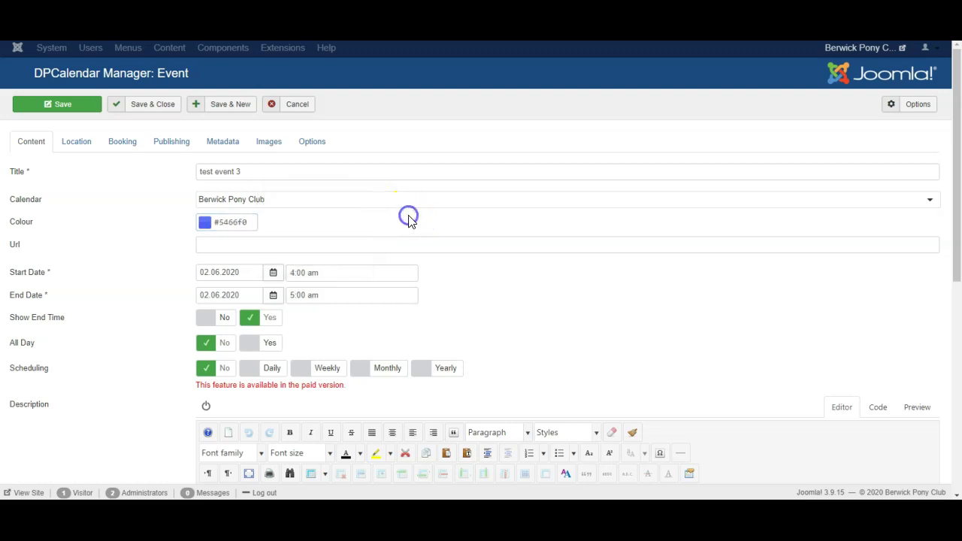
# Set the event to 20 February 2020, starting at 10:00 am and ending at 11:00 am.
pyautogui.click(273, 276)
pyautogui.click(360, 379)
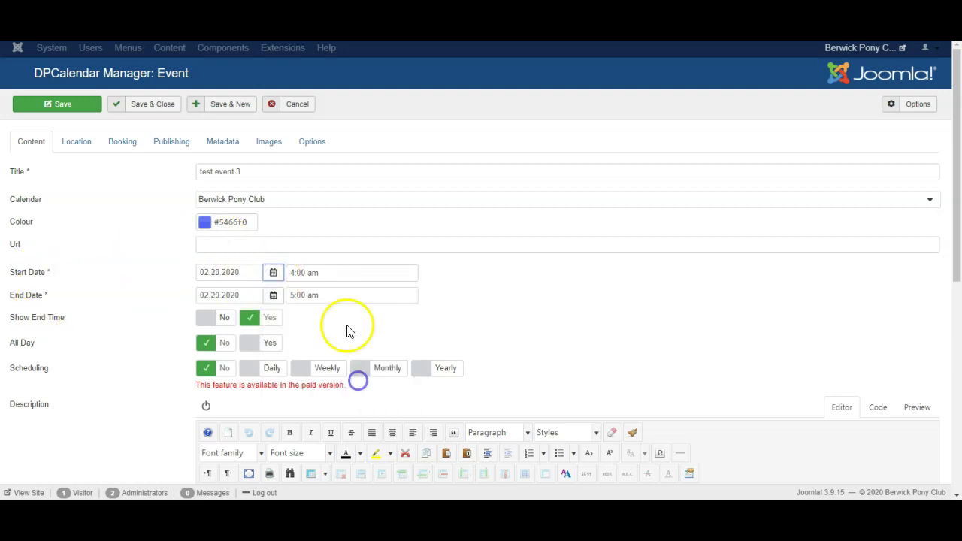
pyautogui.click(306, 272)
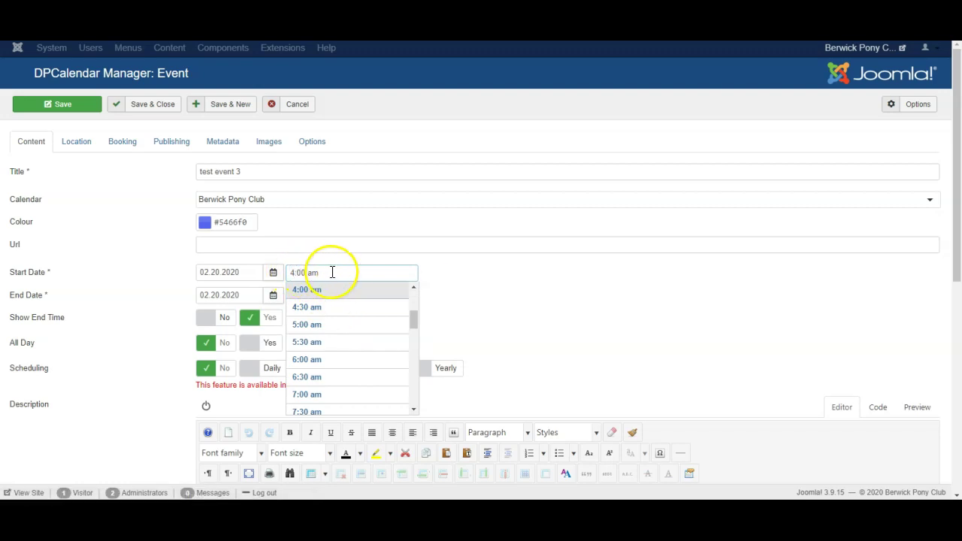
pyautogui.scroll(-3, 333, 353)
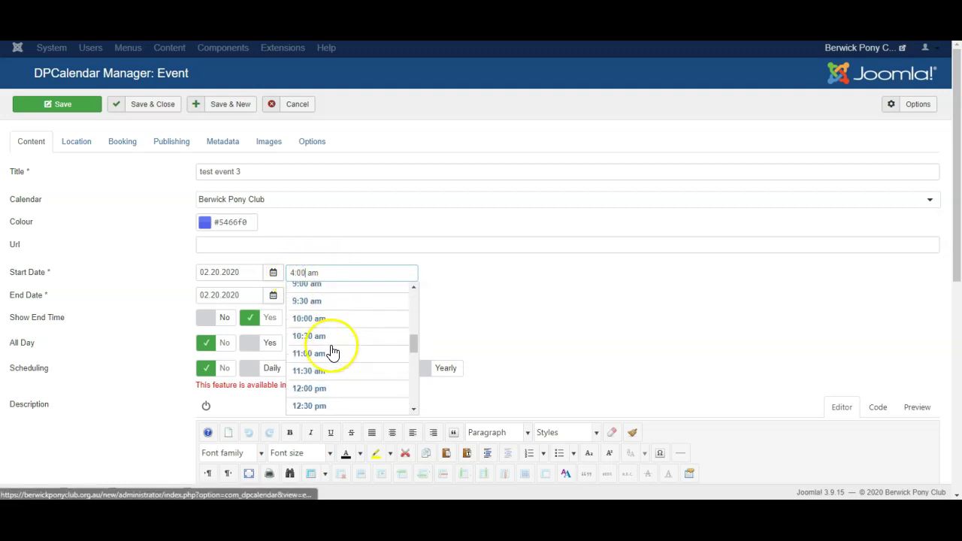
pyautogui.click(310, 321)
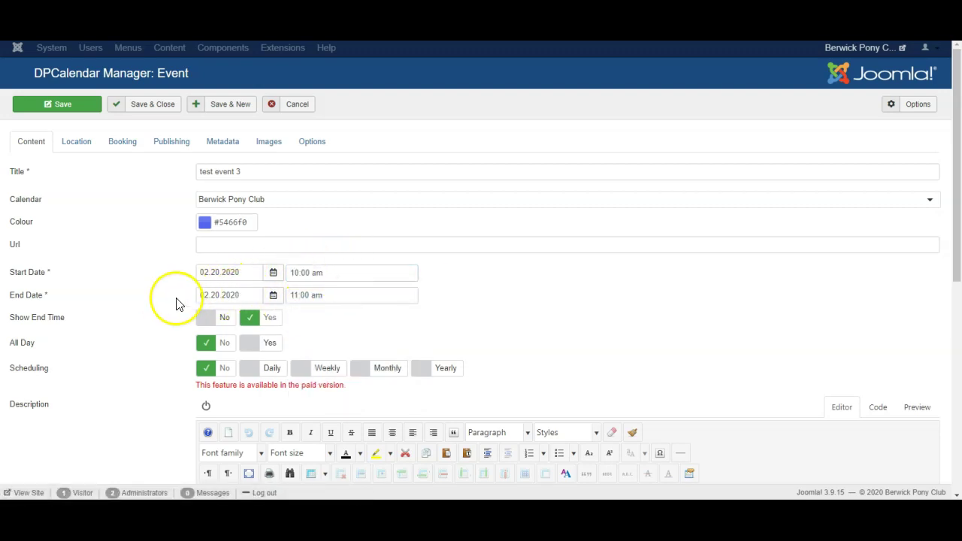
pyautogui.moveTo(51, 325)
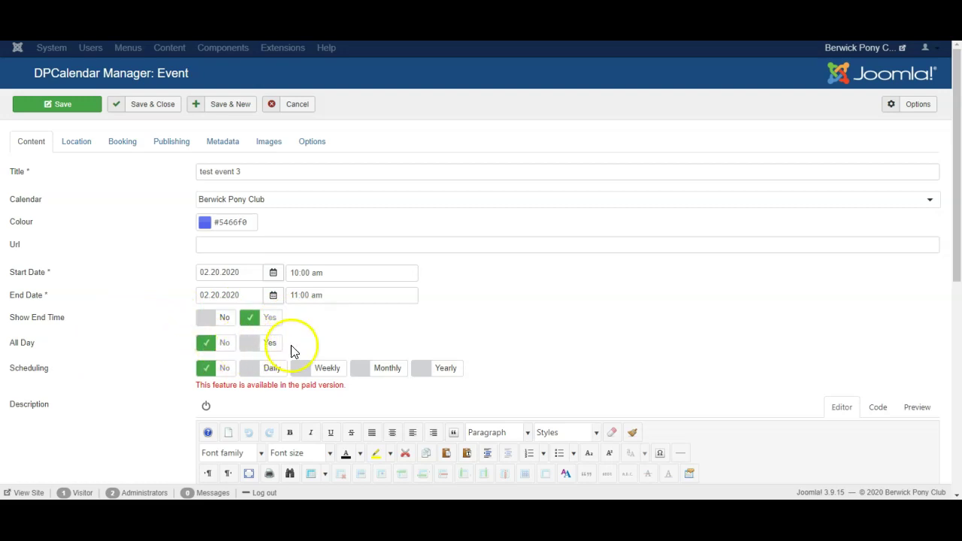
# Write 'this is a test event' in the event's Description editor.
pyautogui.scroll(-3, 118, 358)
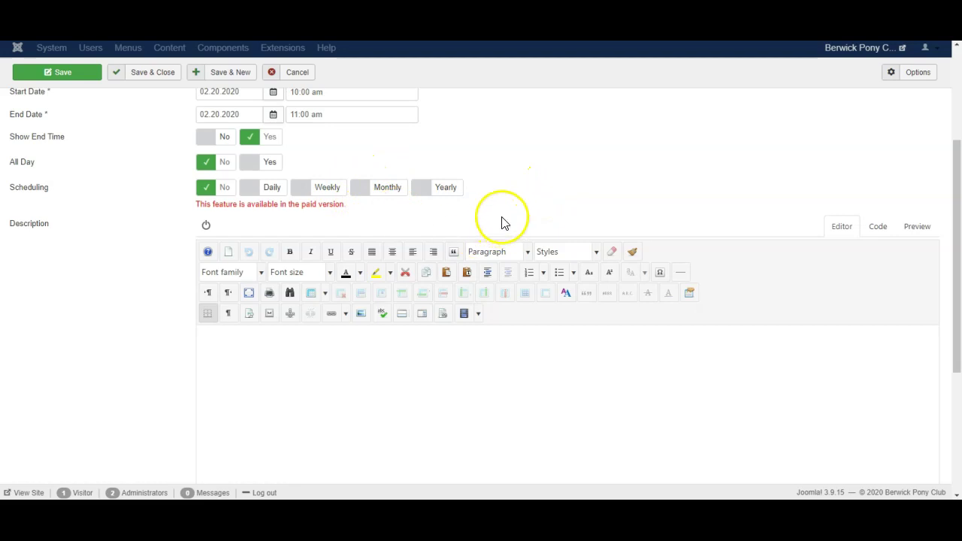
pyautogui.scroll(-2, 136, 263)
pyautogui.click(294, 226)
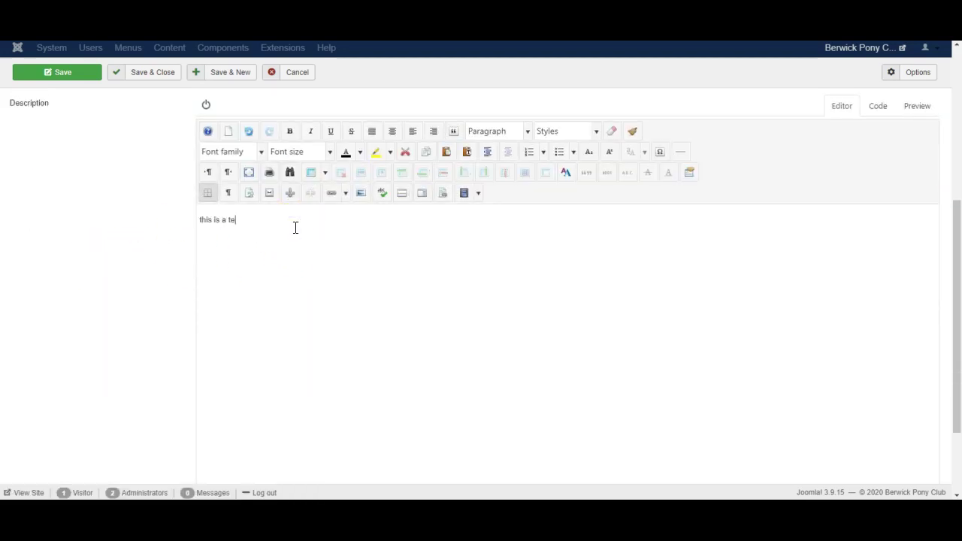
pyautogui.scroll(-2, 217, 264)
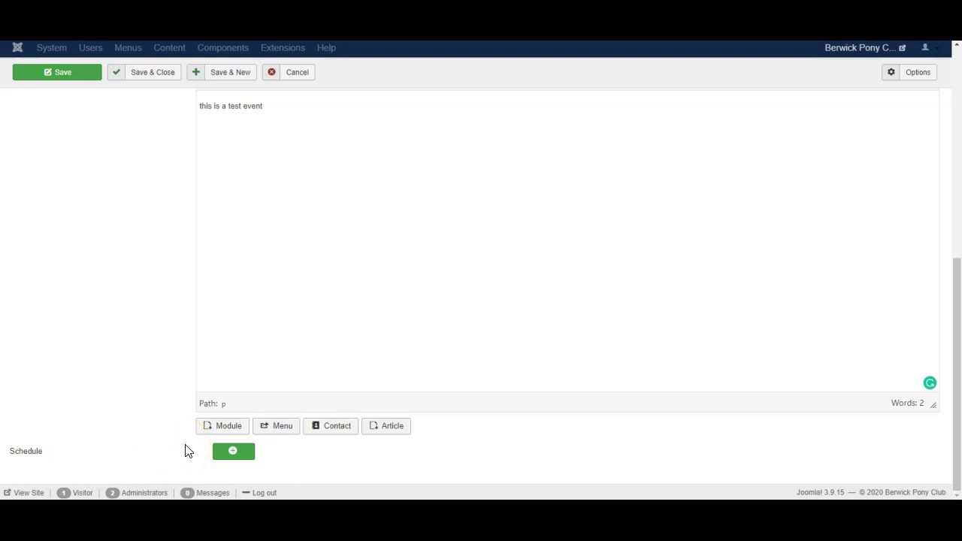
# Add a schedule item 'riding class', duration 60, described 'in the forest'.
pyautogui.click(247, 452)
pyautogui.scroll(-2, 401, 443)
pyautogui.click(395, 364)
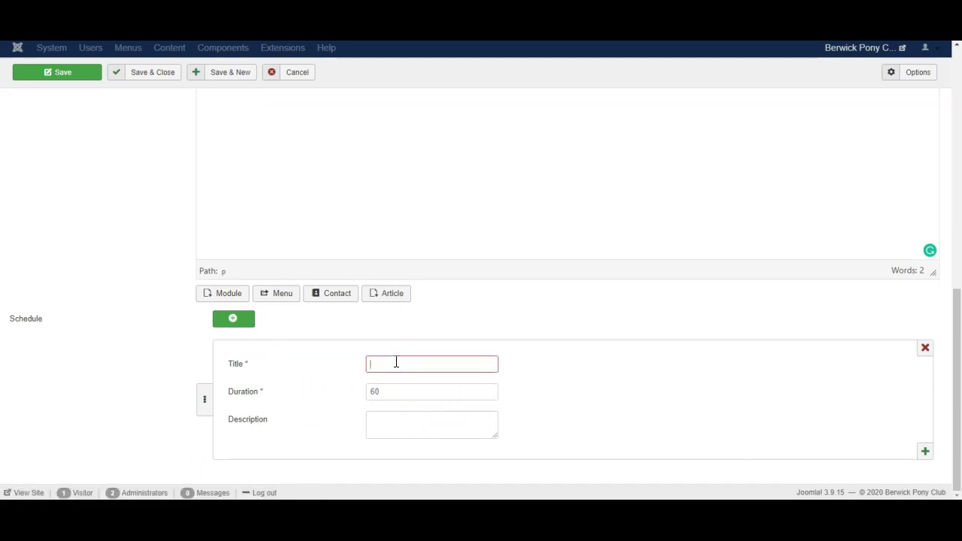
pyautogui.write('riding class')
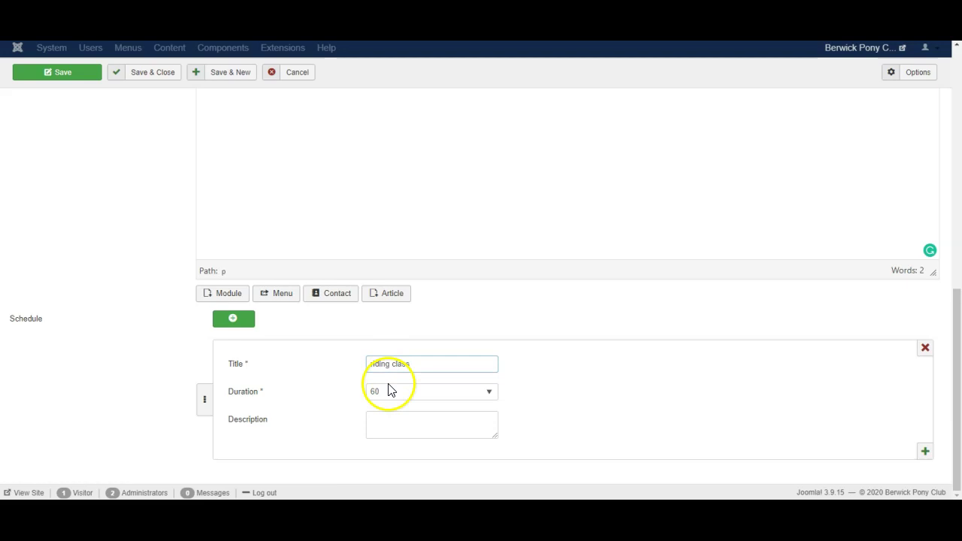
pyautogui.click(402, 423)
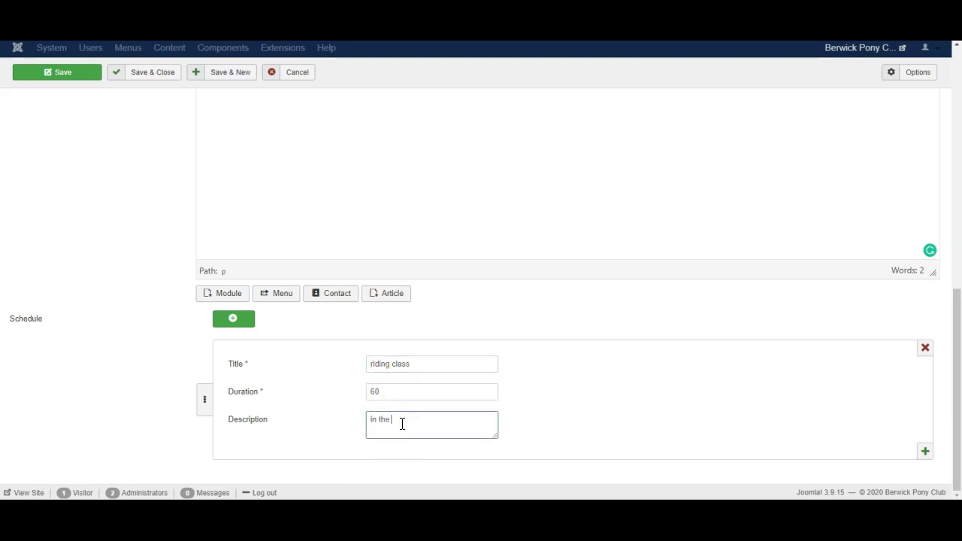
# Add a second schedule item 'discussion', duration 60, and begin its description.
pyautogui.click(925, 451)
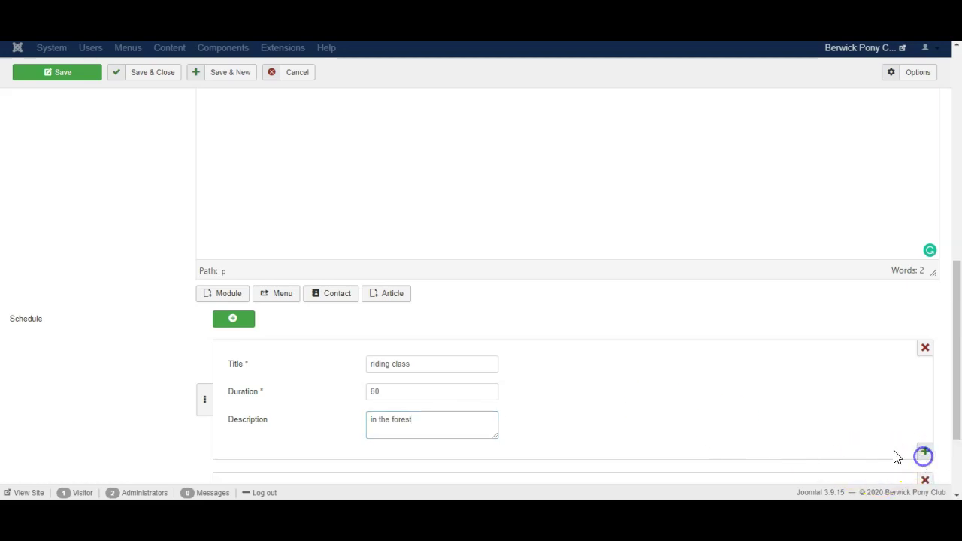
pyautogui.scroll(-3, 664, 449)
pyautogui.click(394, 365)
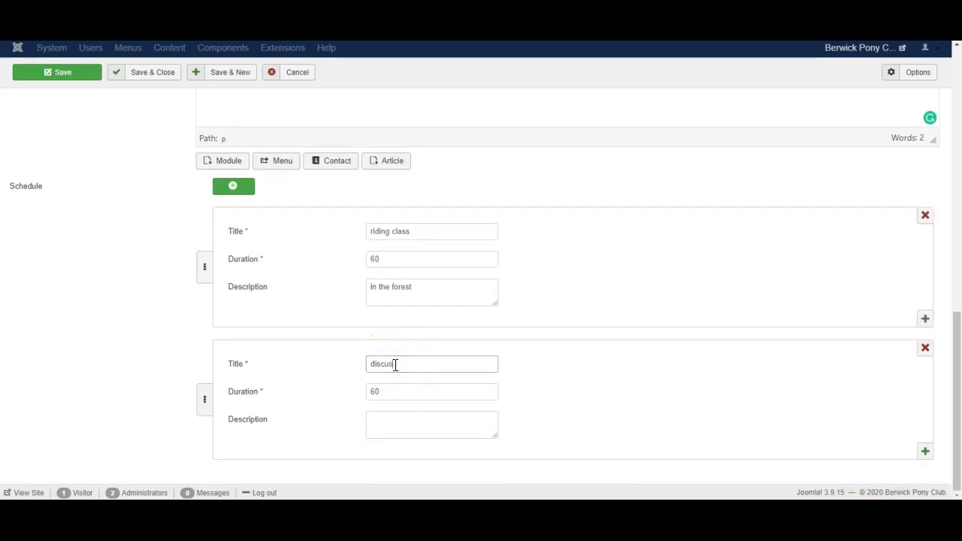
pyautogui.click(414, 427)
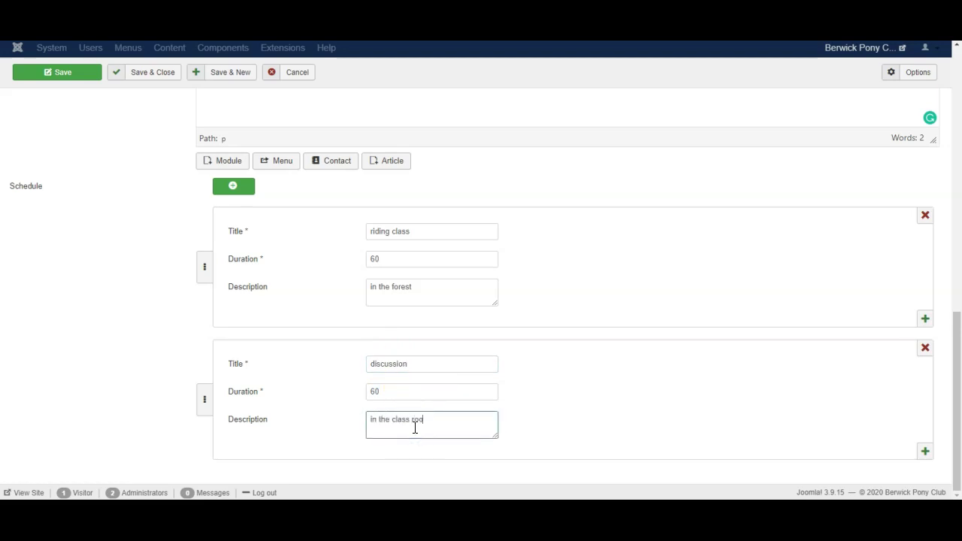
pyautogui.scroll(15, 277, 253)
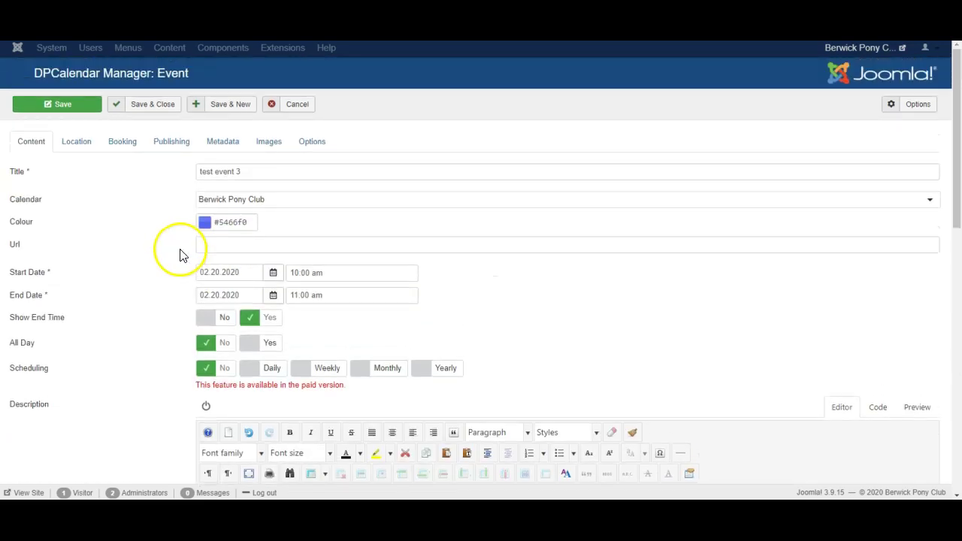
pyautogui.click(78, 143)
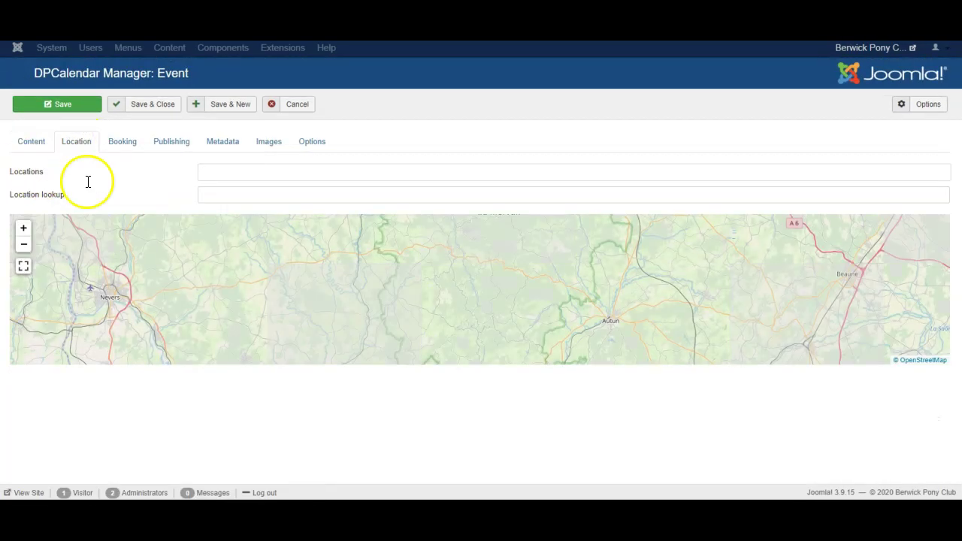
pyautogui.click(251, 170)
pyautogui.click(249, 190)
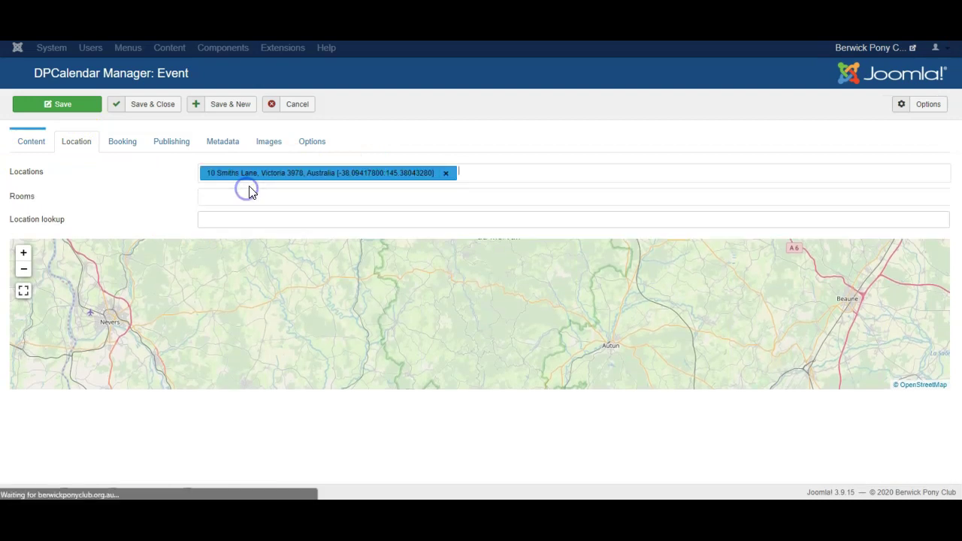
pyautogui.click(124, 143)
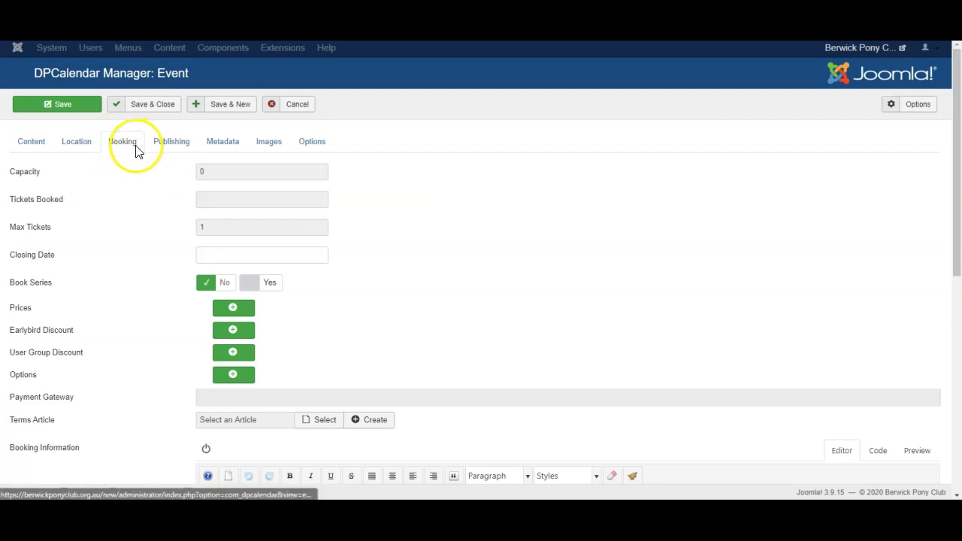
# Pass through the Publishing and Metadata settings to reach the empty Images fields.
pyautogui.click(180, 144)
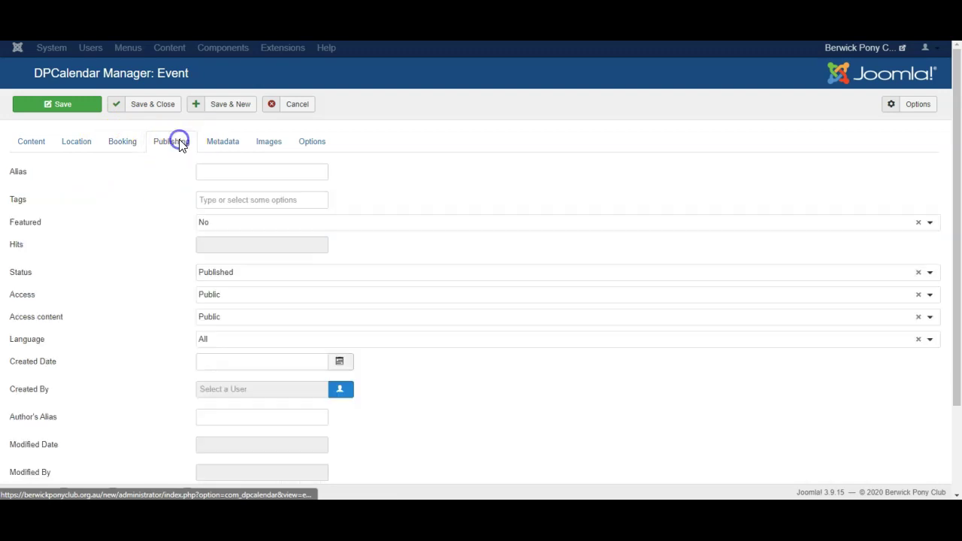
pyautogui.click(222, 148)
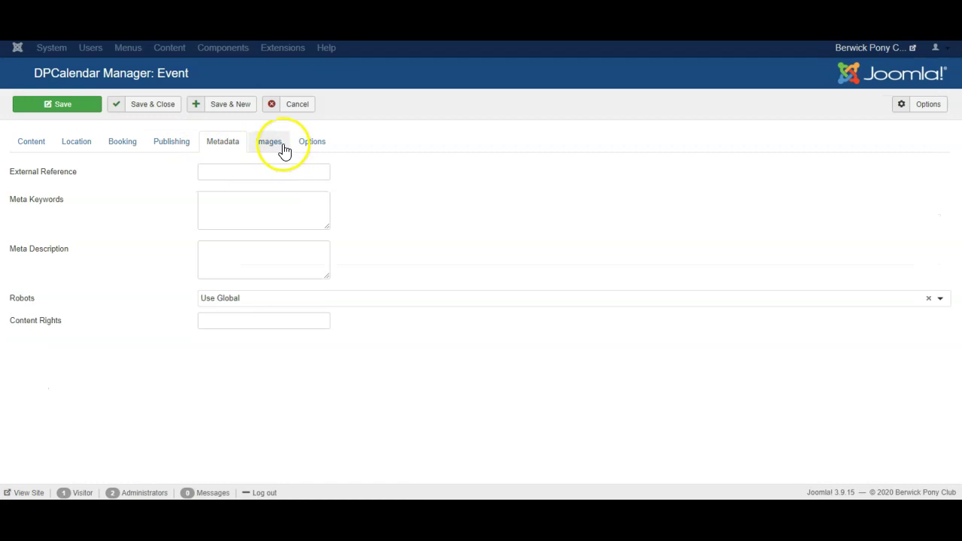
pyautogui.click(280, 147)
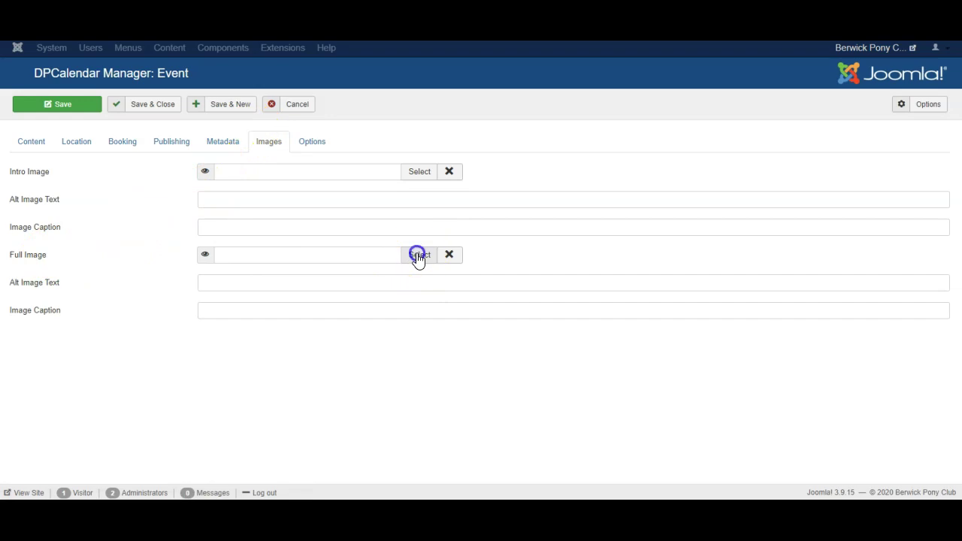
# Browse the media library for the full image, previewing files until finding horselandlogo.png.
pyautogui.click(418, 255)
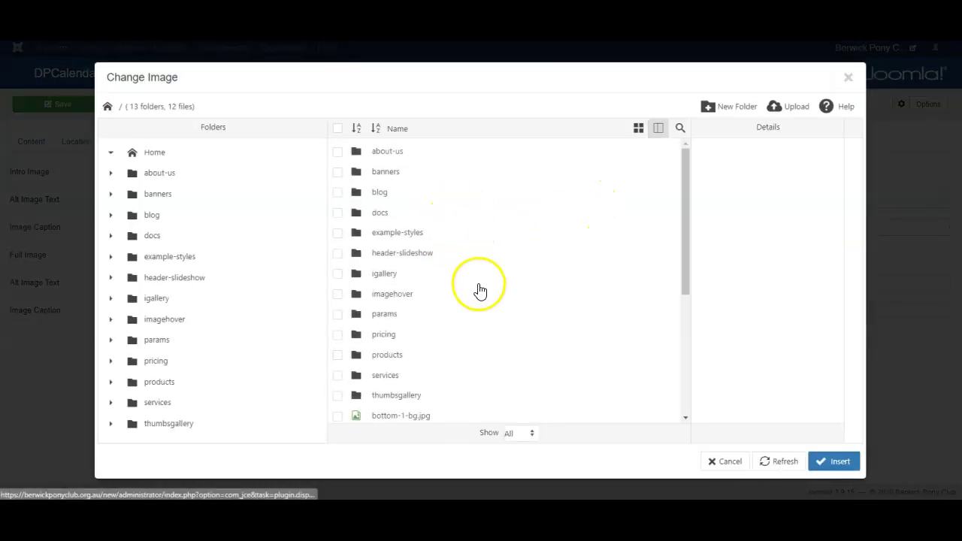
pyautogui.scroll(-4, 480, 290)
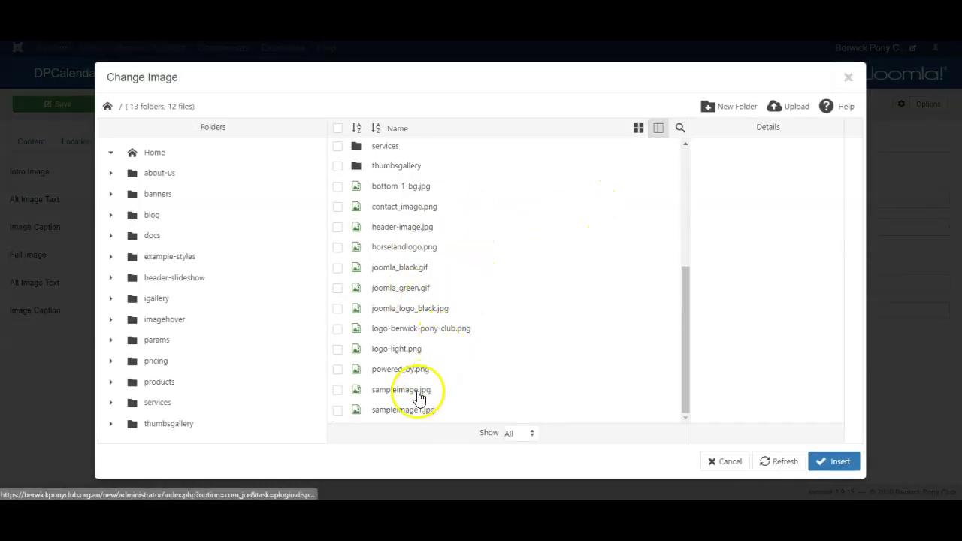
pyautogui.click(399, 391)
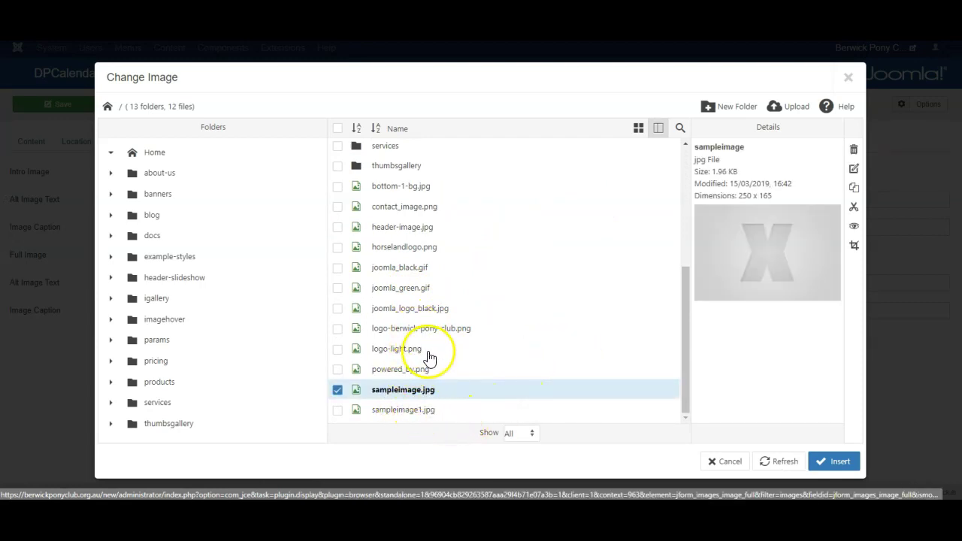
pyautogui.click(414, 373)
pyautogui.click(411, 410)
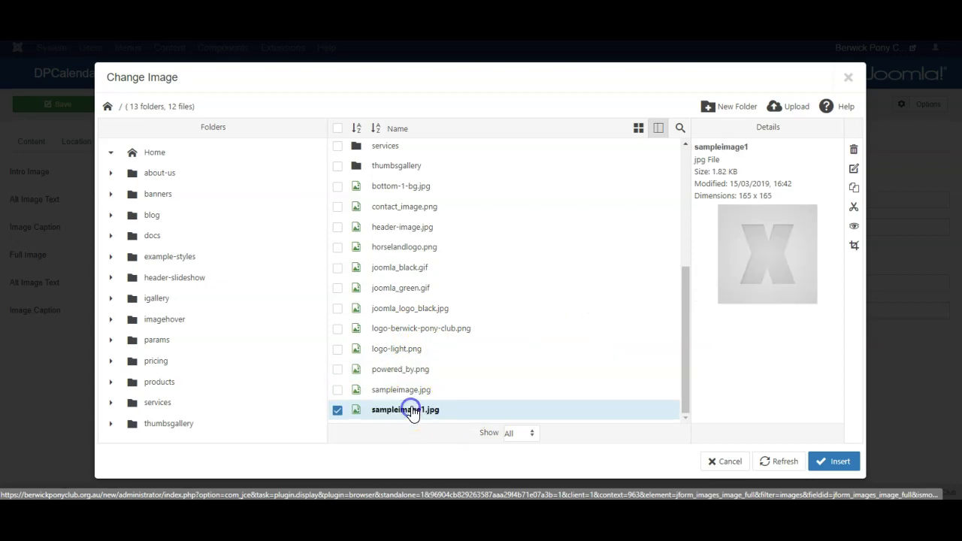
pyautogui.click(409, 349)
pyautogui.click(412, 330)
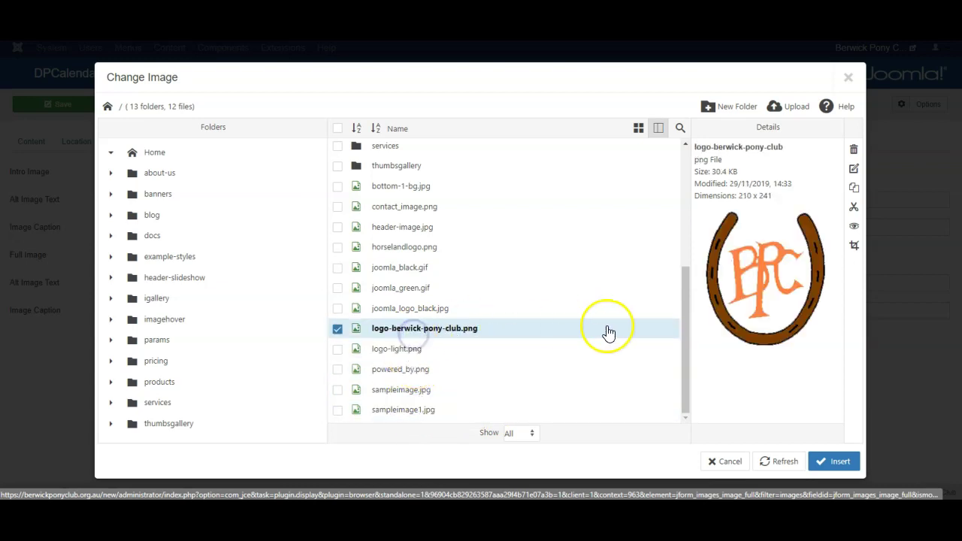
pyautogui.click(418, 249)
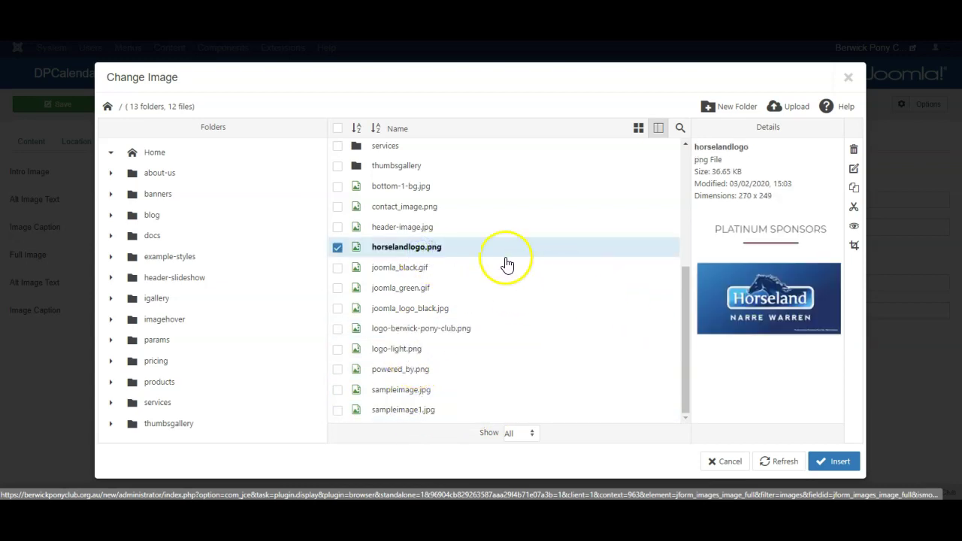
pyautogui.click(418, 227)
pyautogui.click(418, 247)
pyautogui.click(418, 226)
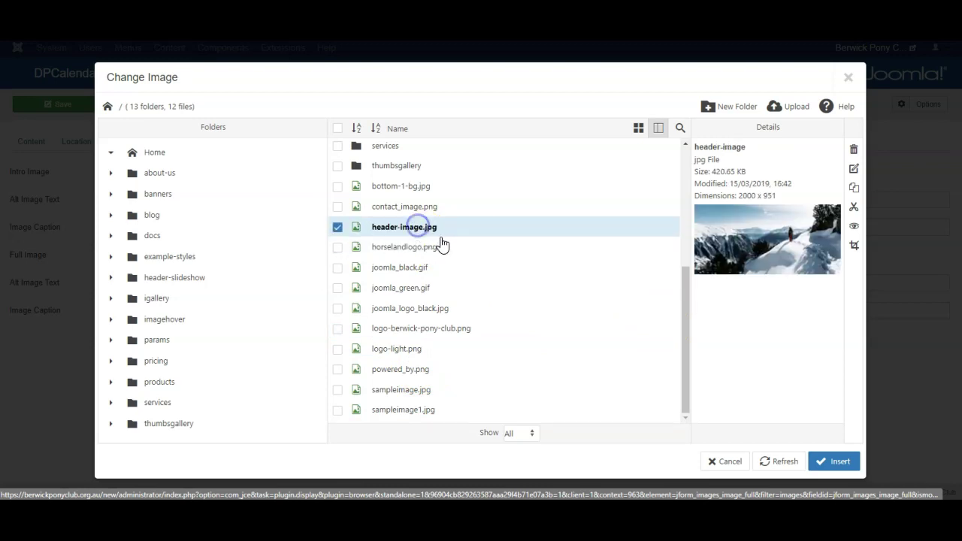
# Insert horselandlogo.png as the full image and save the event.
pyautogui.click(442, 246)
pyautogui.click(812, 457)
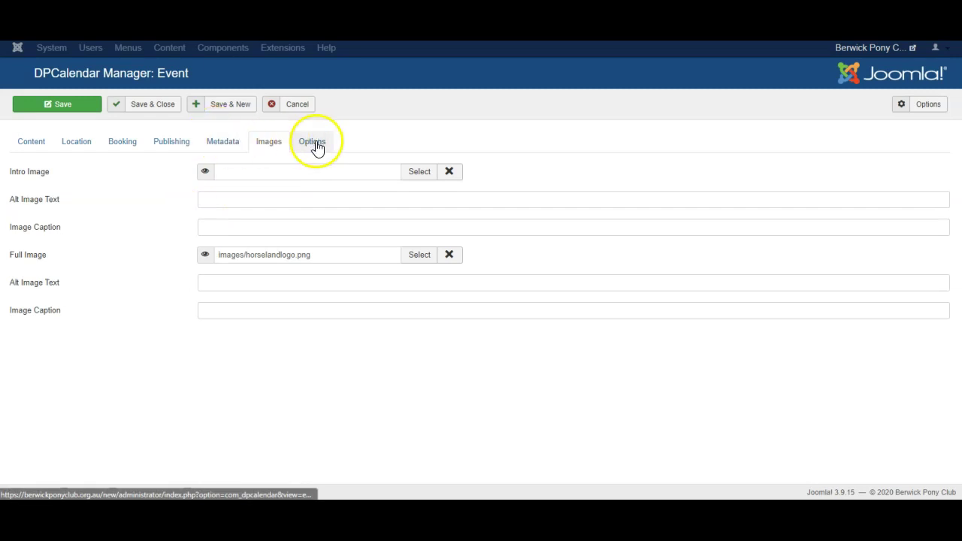
pyautogui.click(315, 143)
pyautogui.click(81, 100)
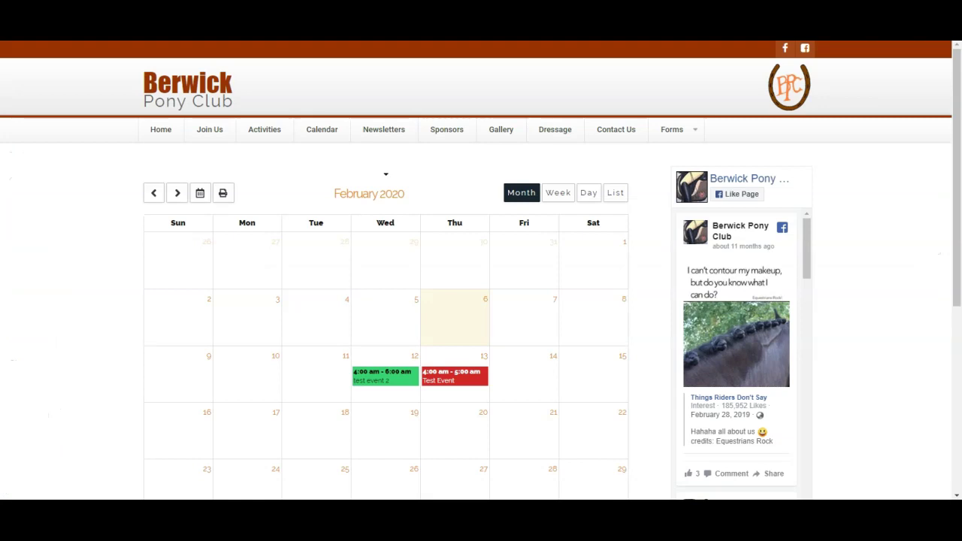
# From the site Calendar, open test event 3 on 20 February 2020 and review its page.
pyautogui.click(322, 129)
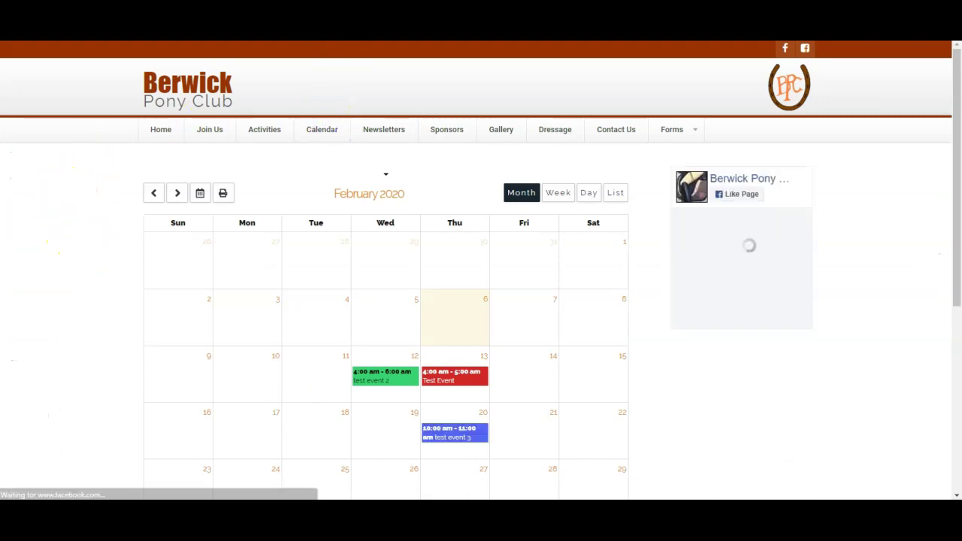
pyautogui.moveTo(456, 440)
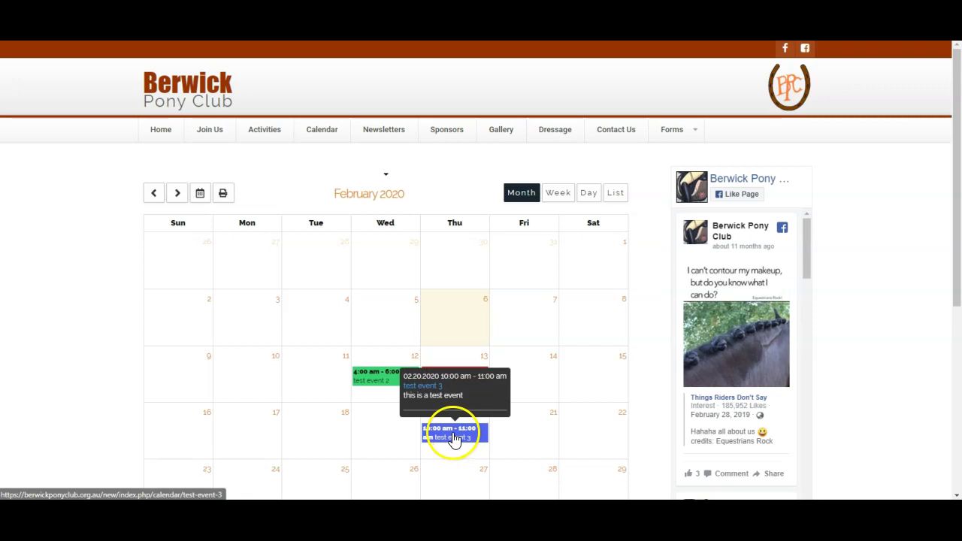
pyautogui.click(455, 436)
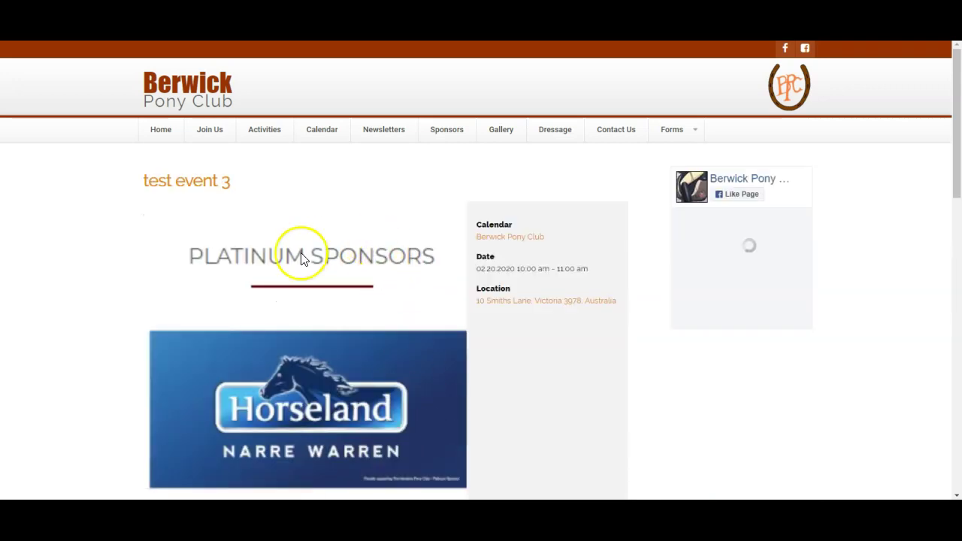
pyautogui.scroll(-2, 324, 346)
pyautogui.scroll(2, 369, 204)
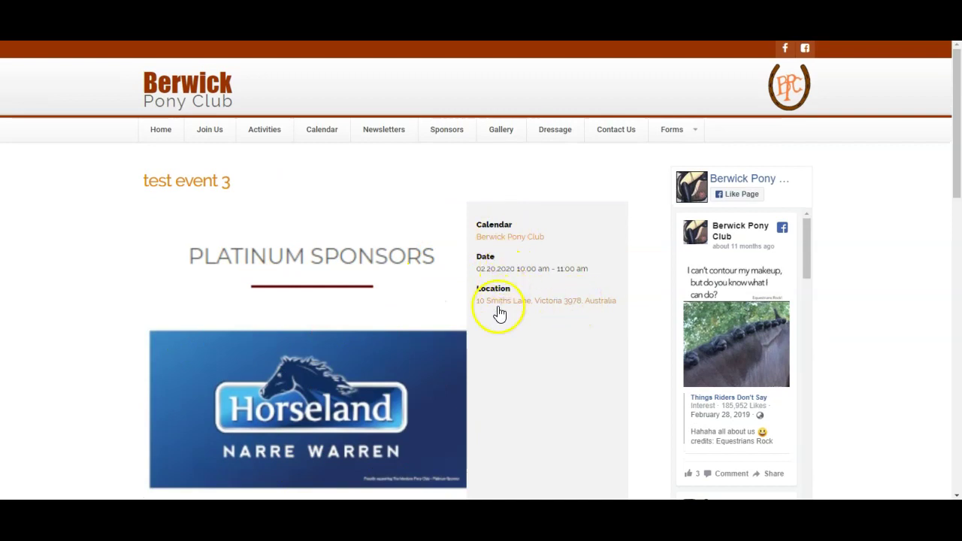
pyautogui.scroll(-4, 500, 313)
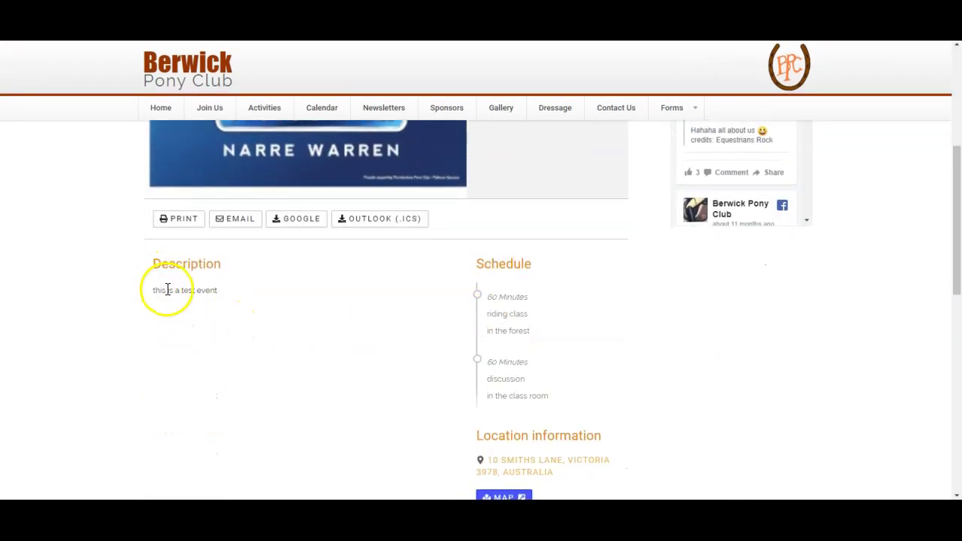
pyautogui.moveTo(503, 296); pyautogui.dragTo(509, 372)
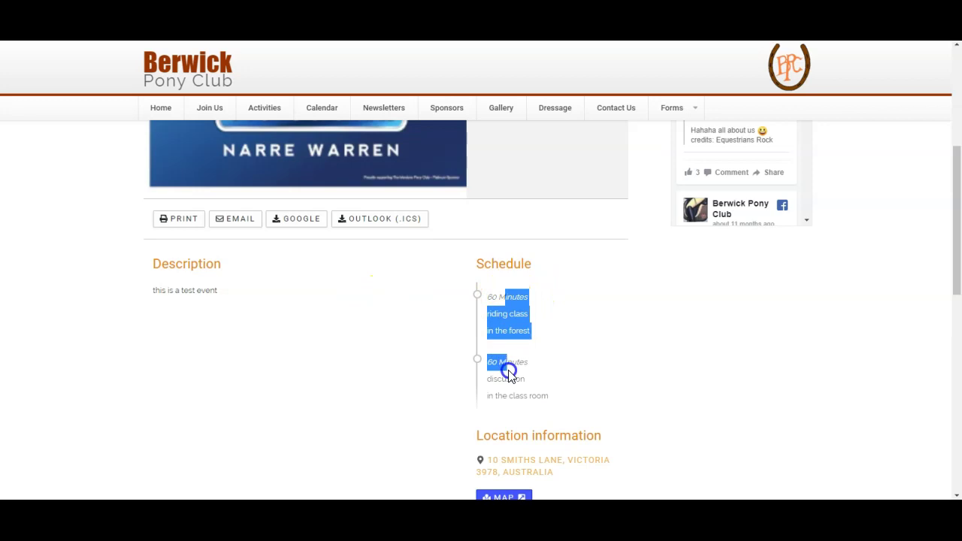
pyautogui.click(520, 380)
pyautogui.scroll(-1, 531, 367)
pyautogui.scroll(-2, 531, 367)
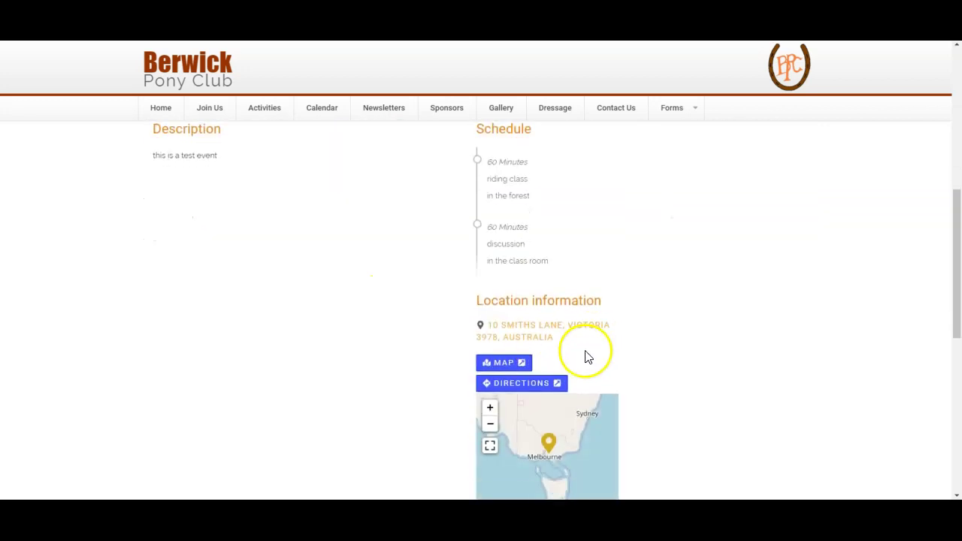
pyautogui.scroll(-2, 472, 326)
pyautogui.scroll(-2, 428, 361)
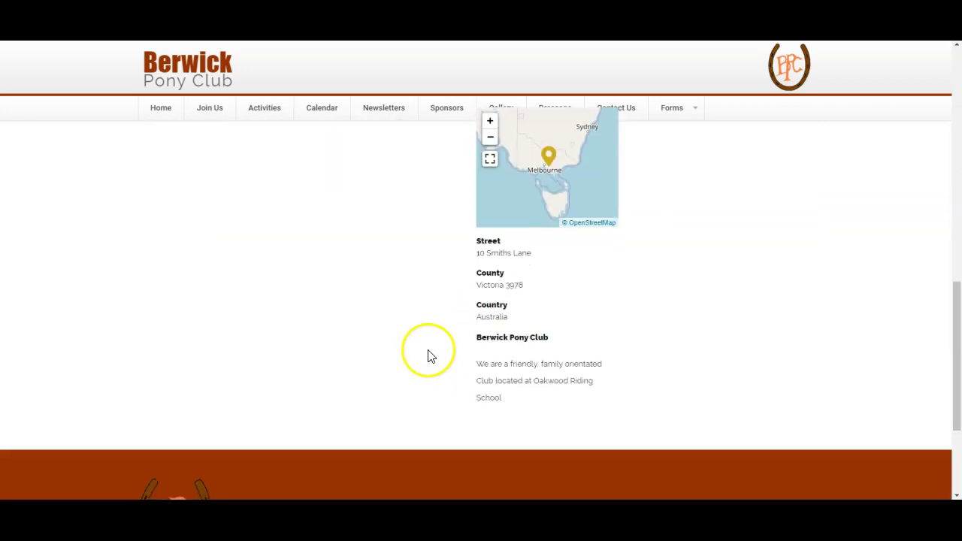
pyautogui.scroll(10, 360, 353)
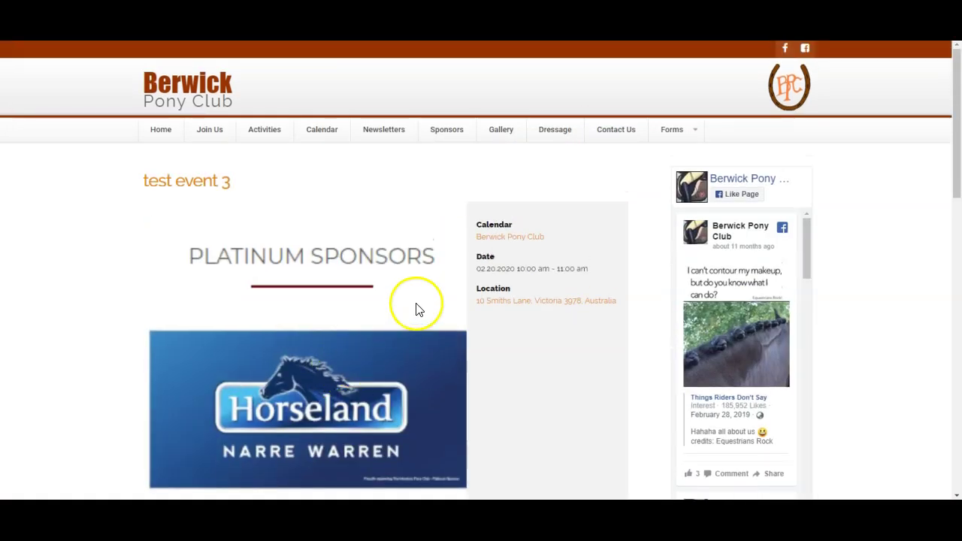